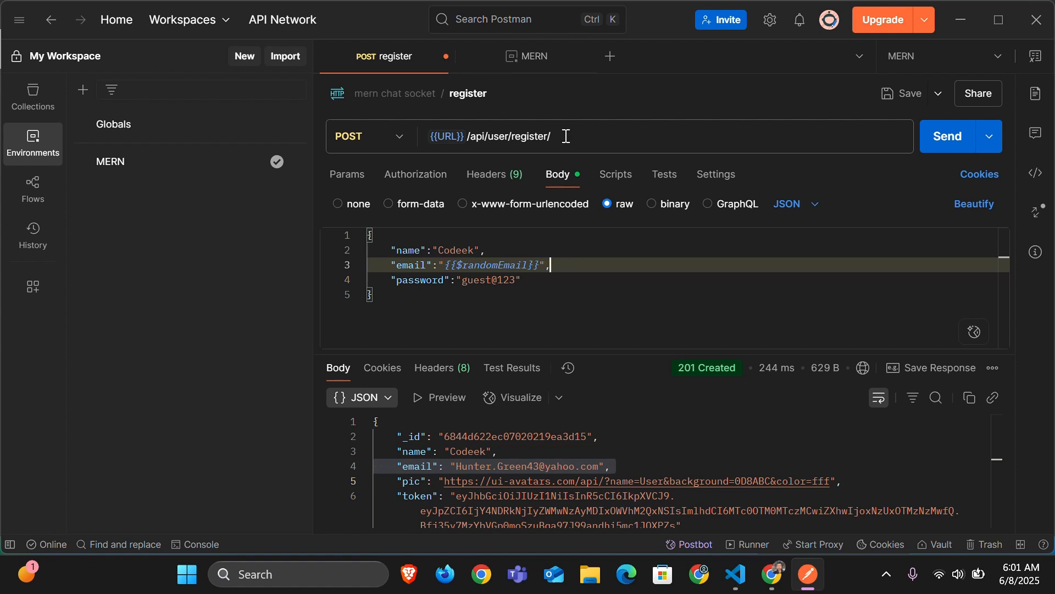
Step: Send the register request twice using the {{$randomEmail}} value in the body, and highlight that variable
mouse_move(467, 264)
key(ctrl+Return)
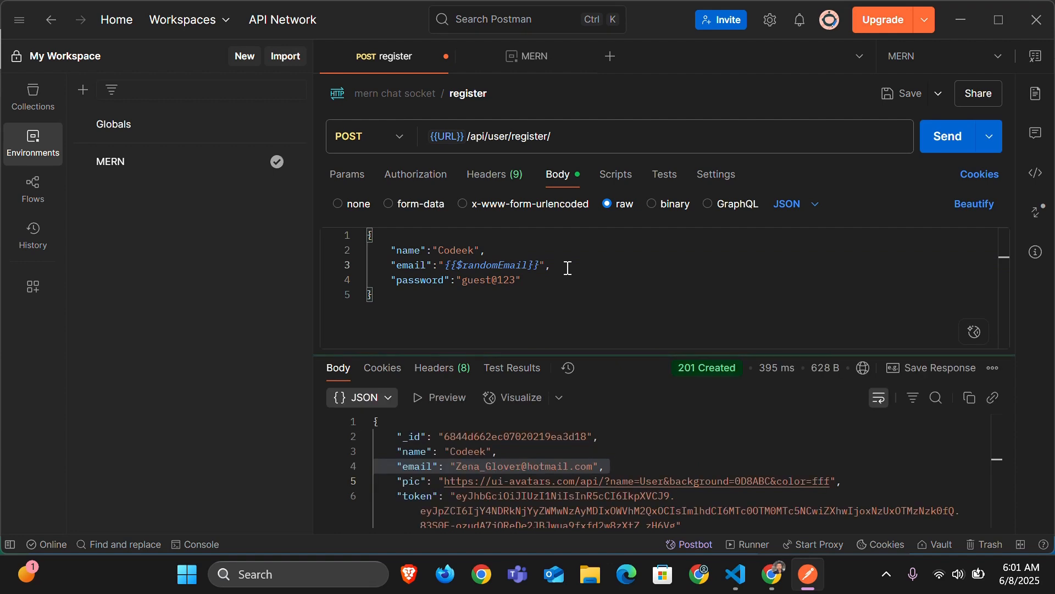
click(567, 268)
key(ctrl+Return)
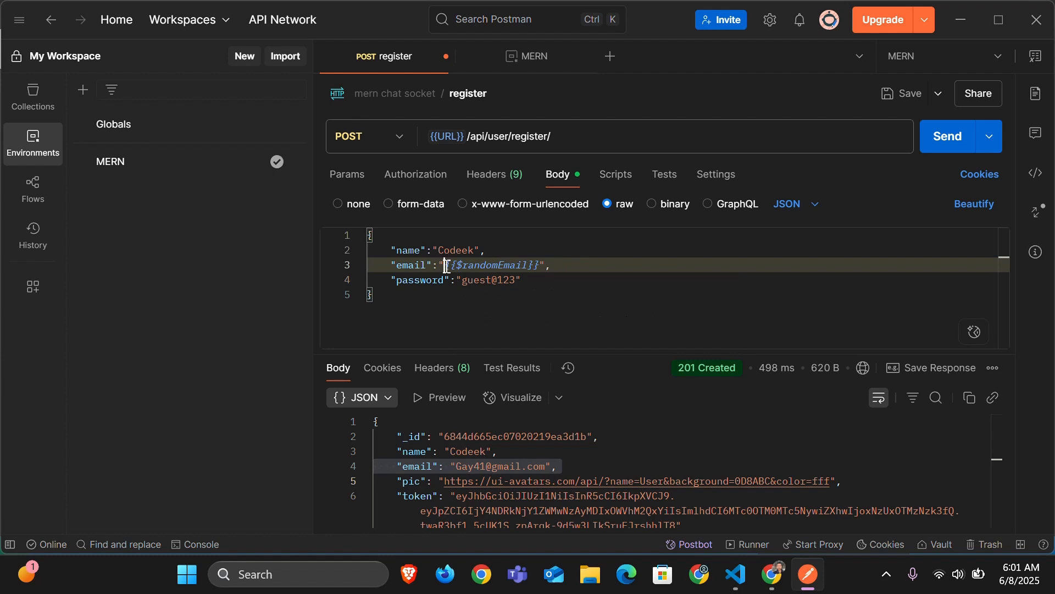
drag(446, 267, 539, 266)
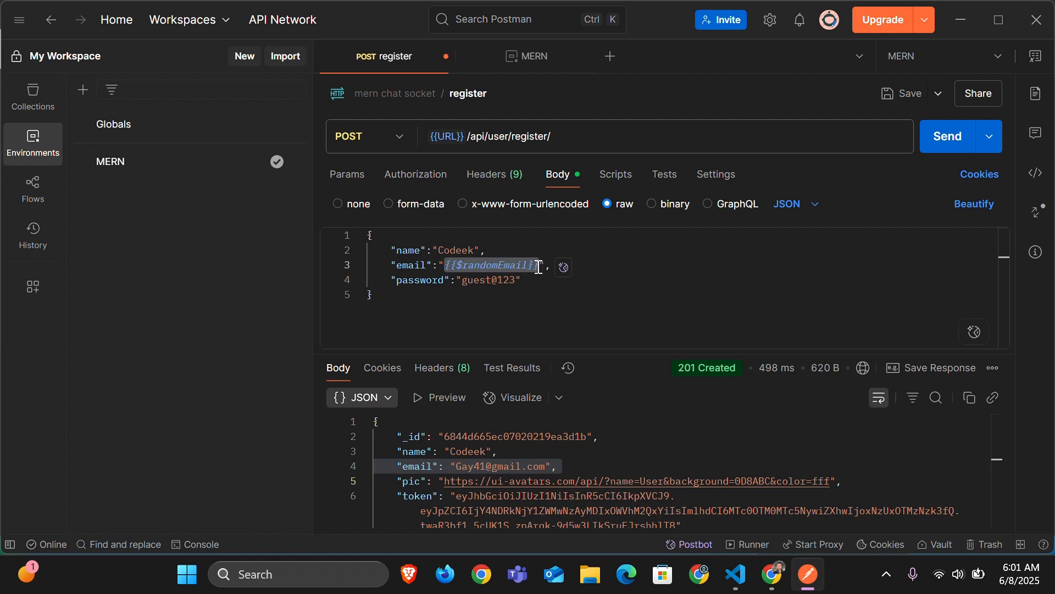
Step: Remove the URL variable from the register request address and browse the suggested dynamic variables
click(458, 137)
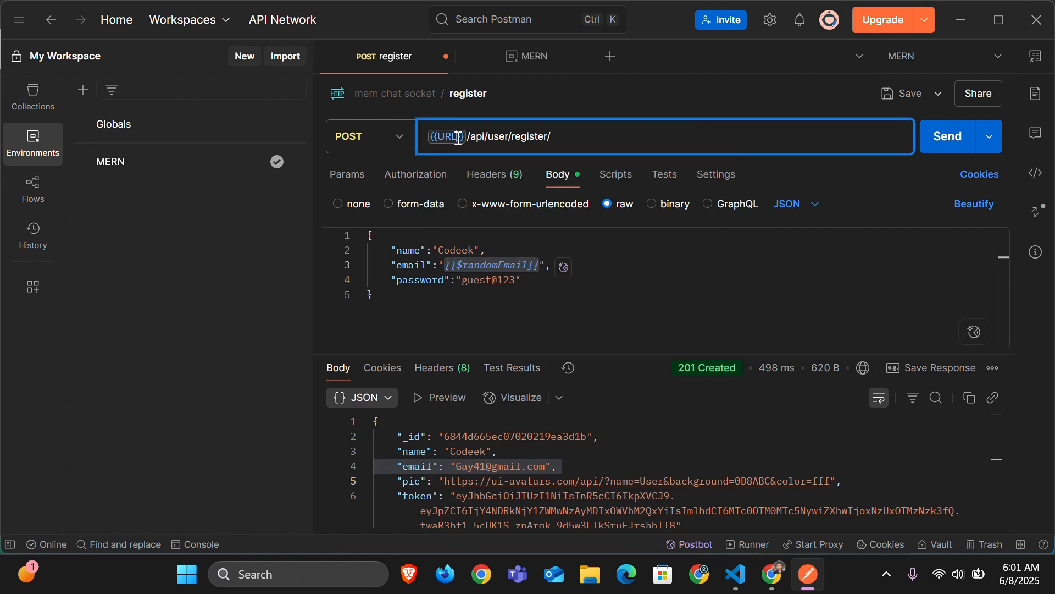
key(BackSpace)
key(BackSpace)
key(BackSpace)
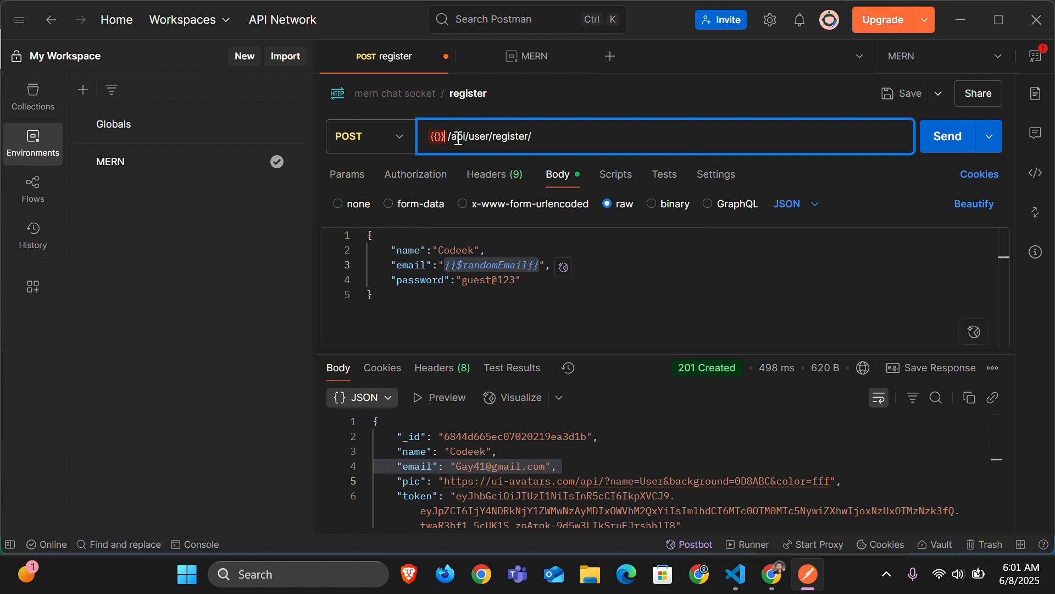
key(BackSpace)
key(BackSpace)
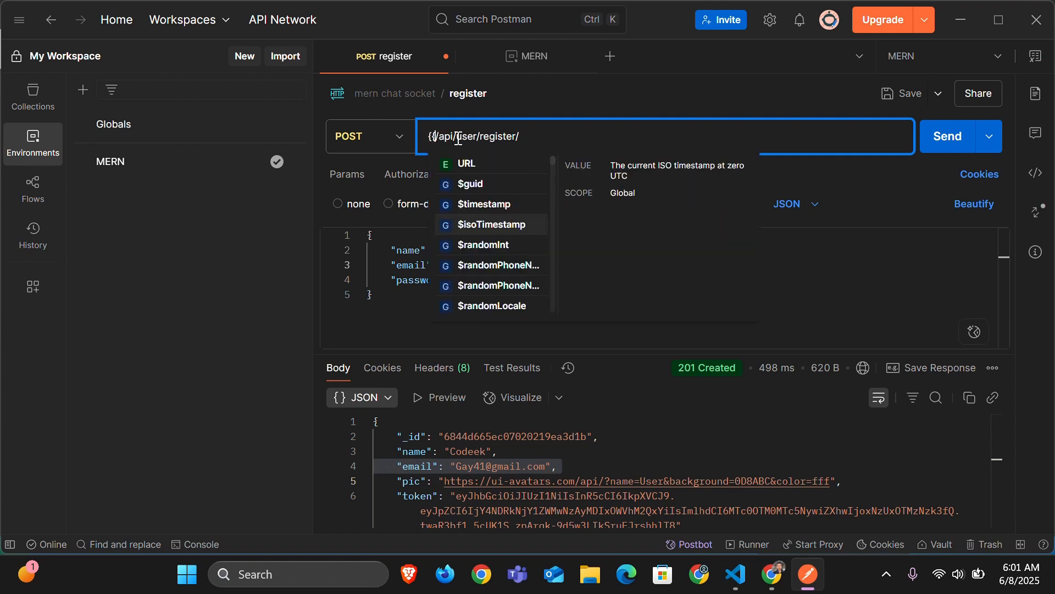
scroll(476, 242, down, 10)
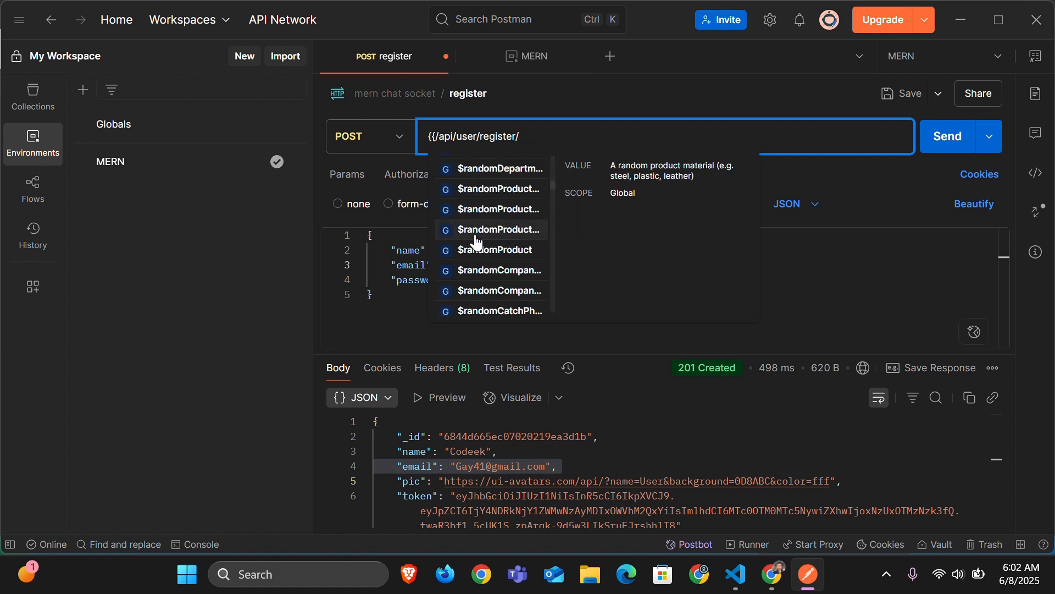
scroll(476, 242, down, 15)
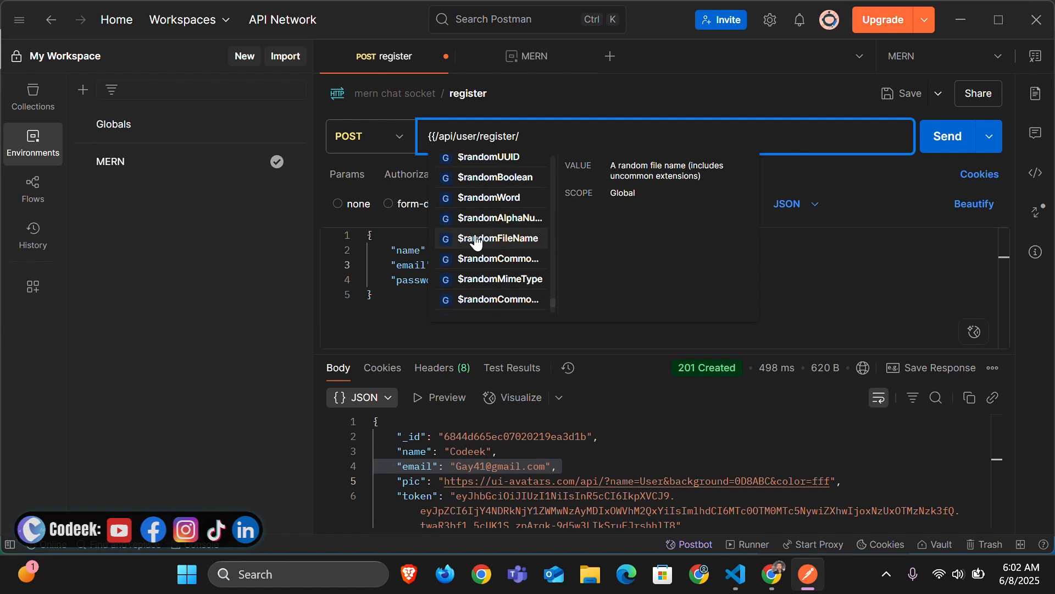
scroll(476, 242, down, 5)
scroll(476, 242, up, 20)
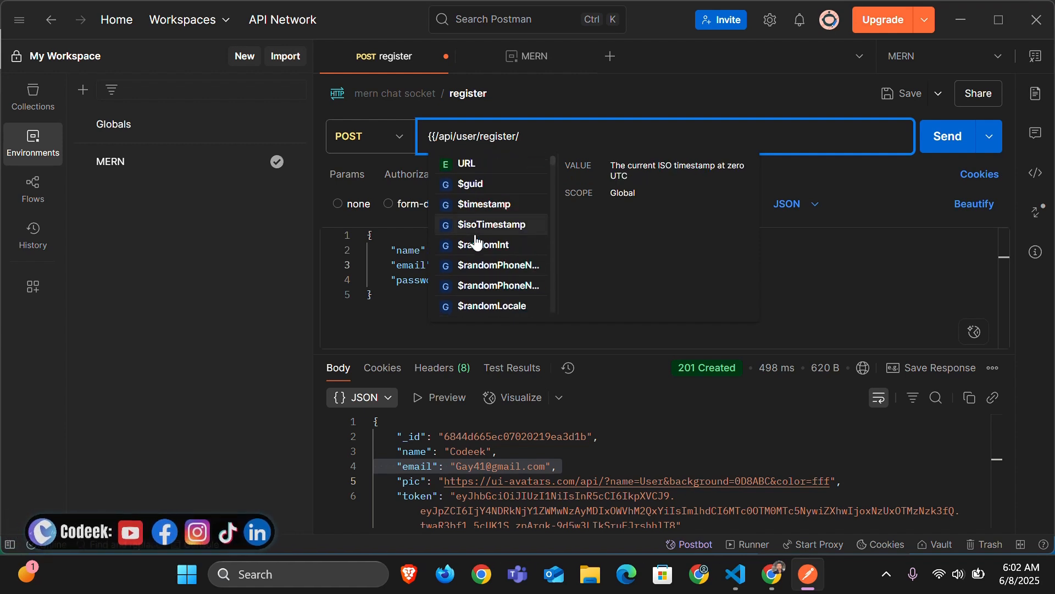
click(556, 132)
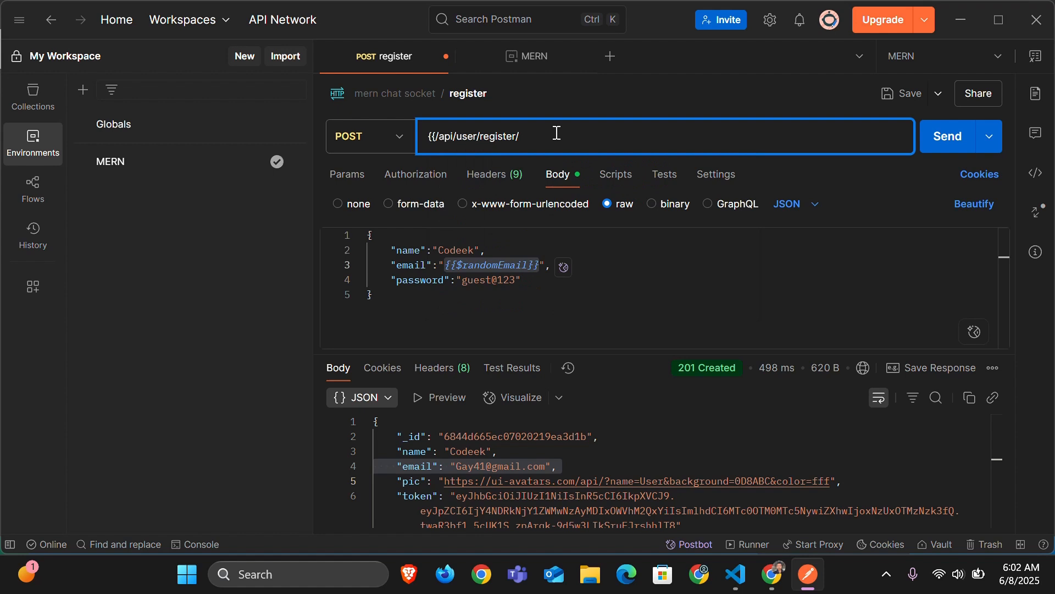
Step: Insert the URL environment variable in front of /api/user/register/ in the request address
click(437, 137)
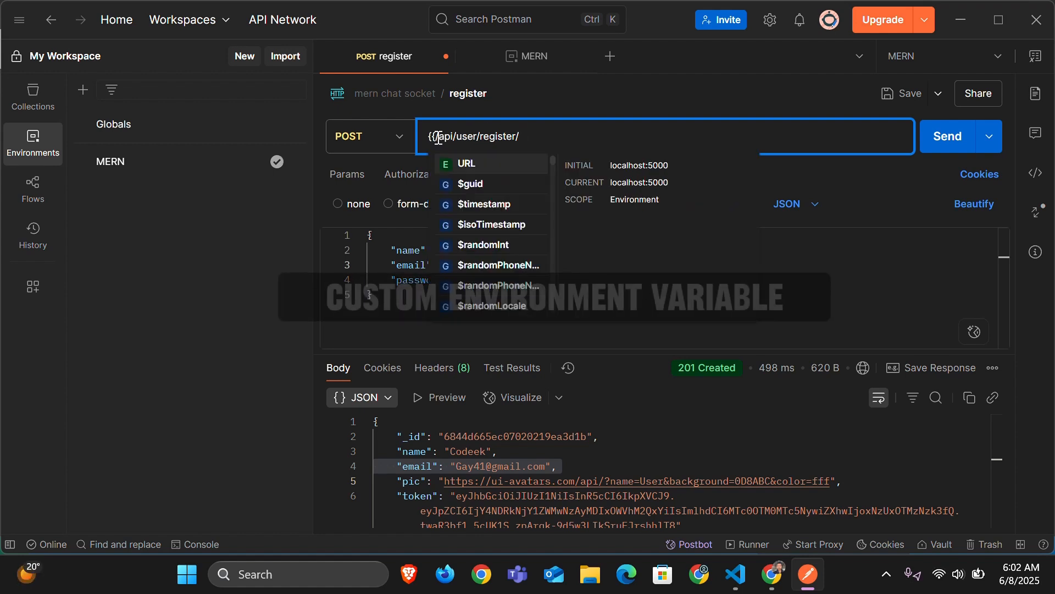
key(Return)
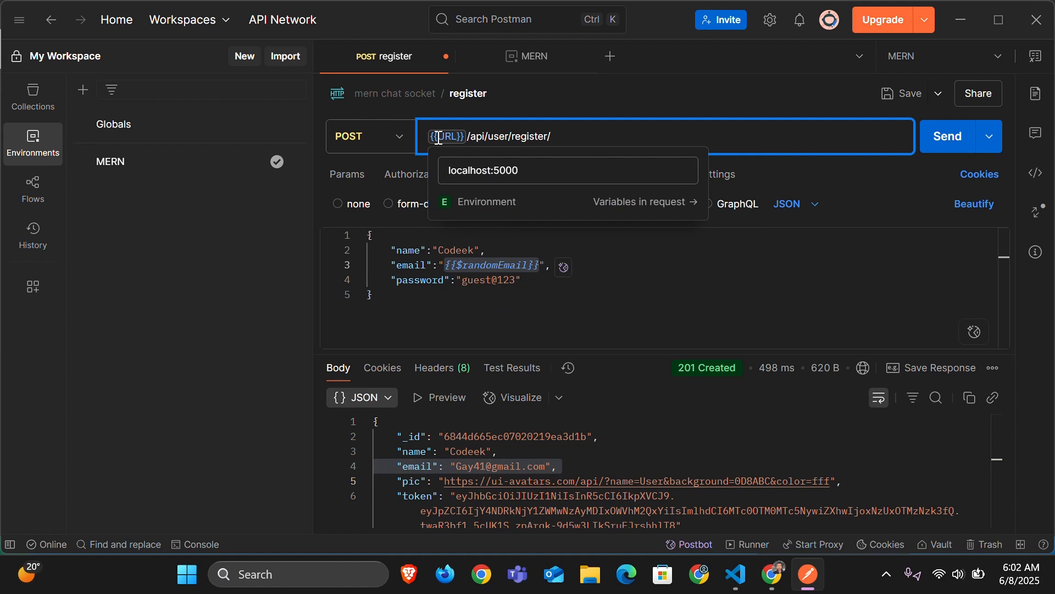
click(567, 138)
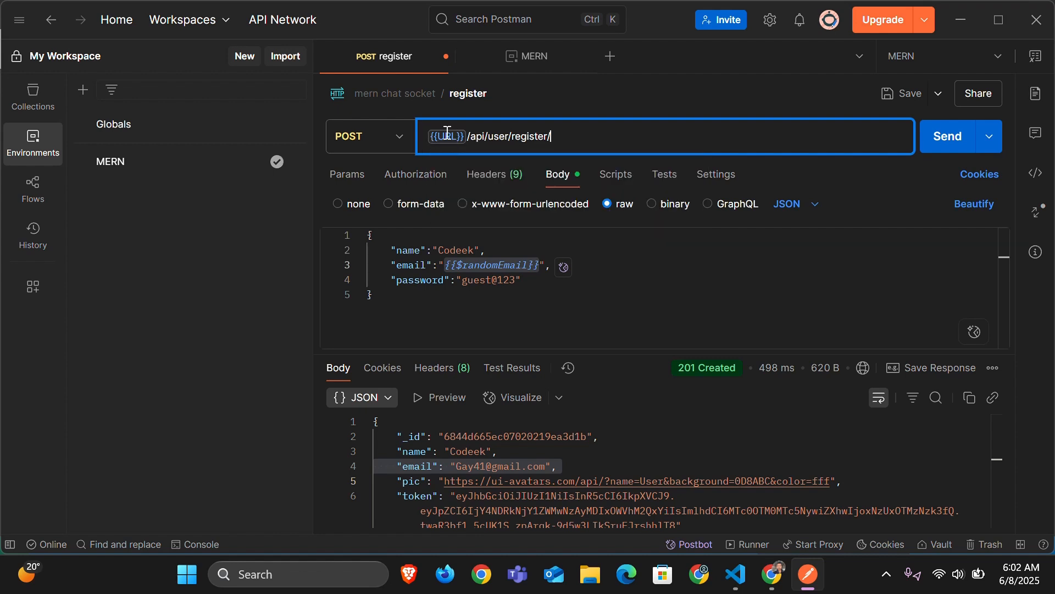
Step: Show the requests of the mern chat socket collection and inspect the URL variable's value
mouse_move(435, 136)
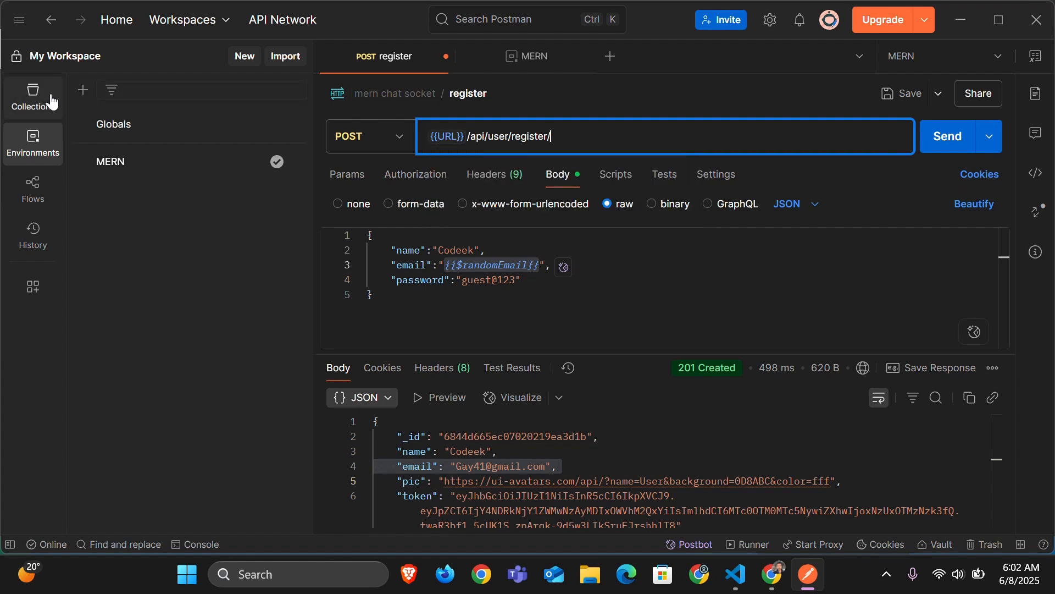
click(33, 96)
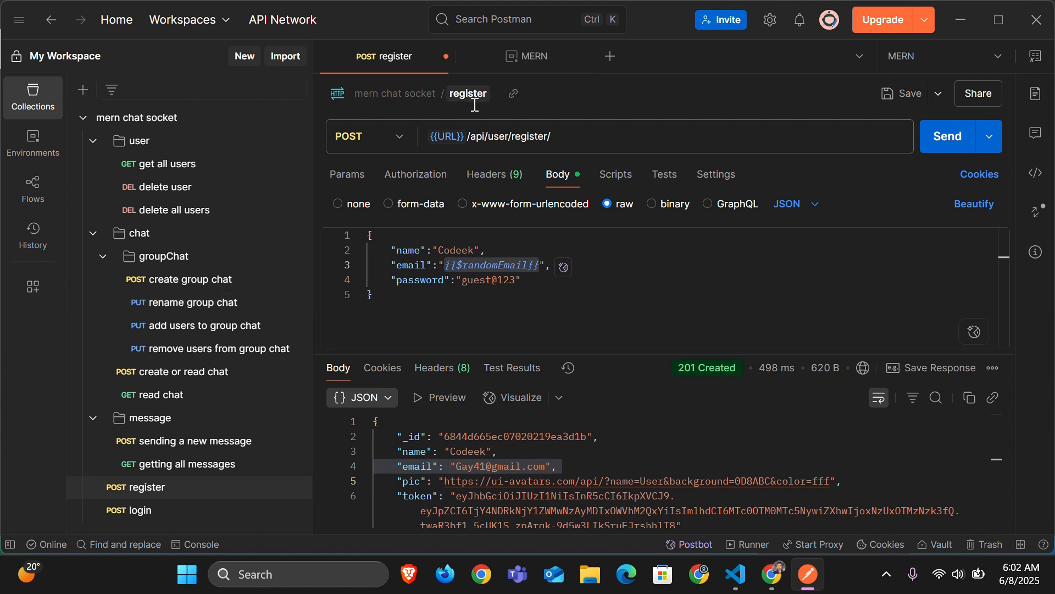
mouse_move(437, 135)
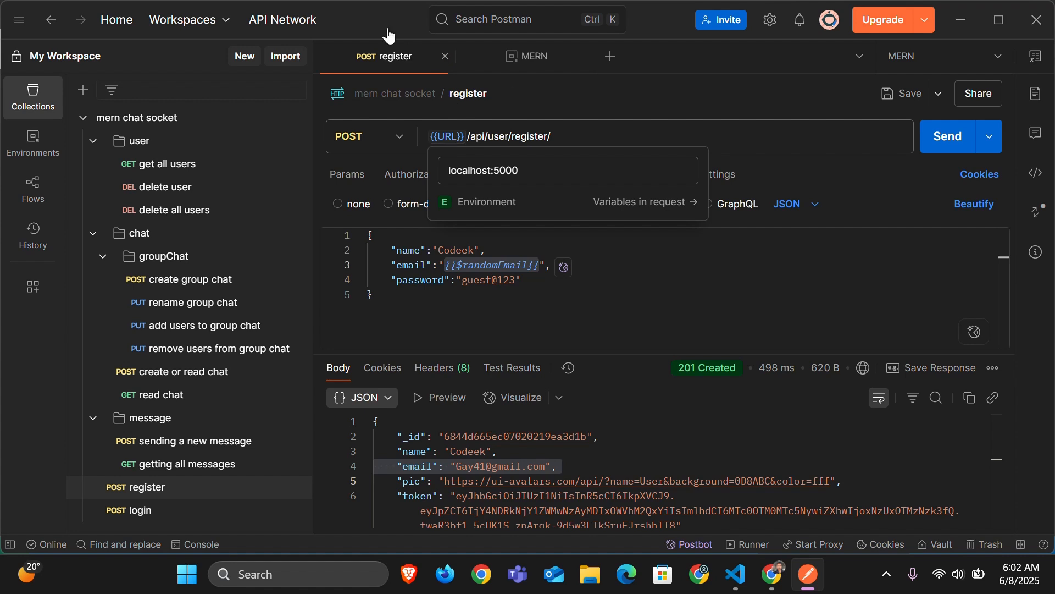
Step: Delete the existing MERN environment from the workspace
click(43, 146)
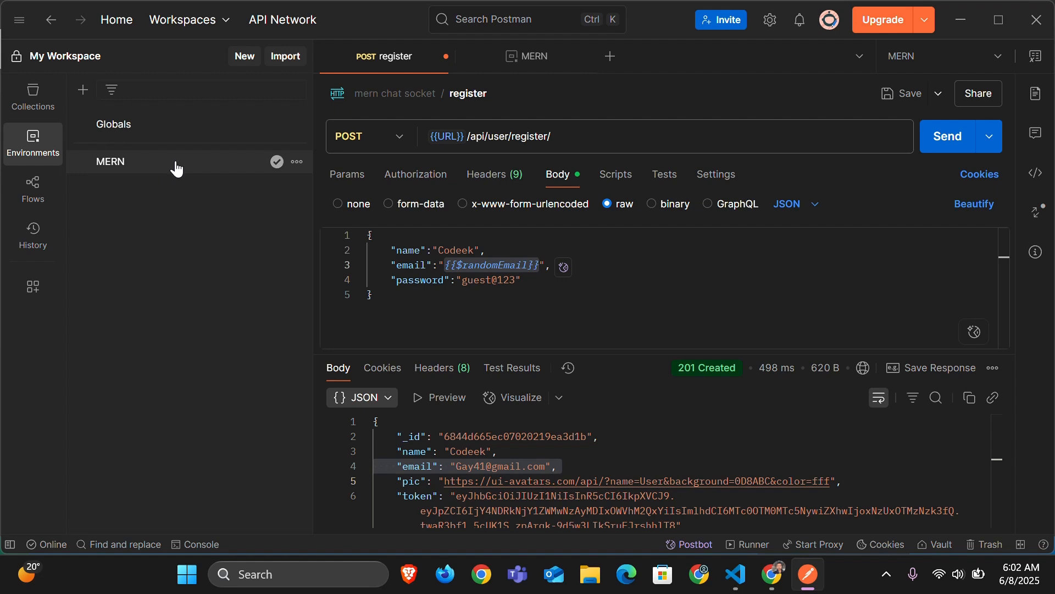
click(297, 162)
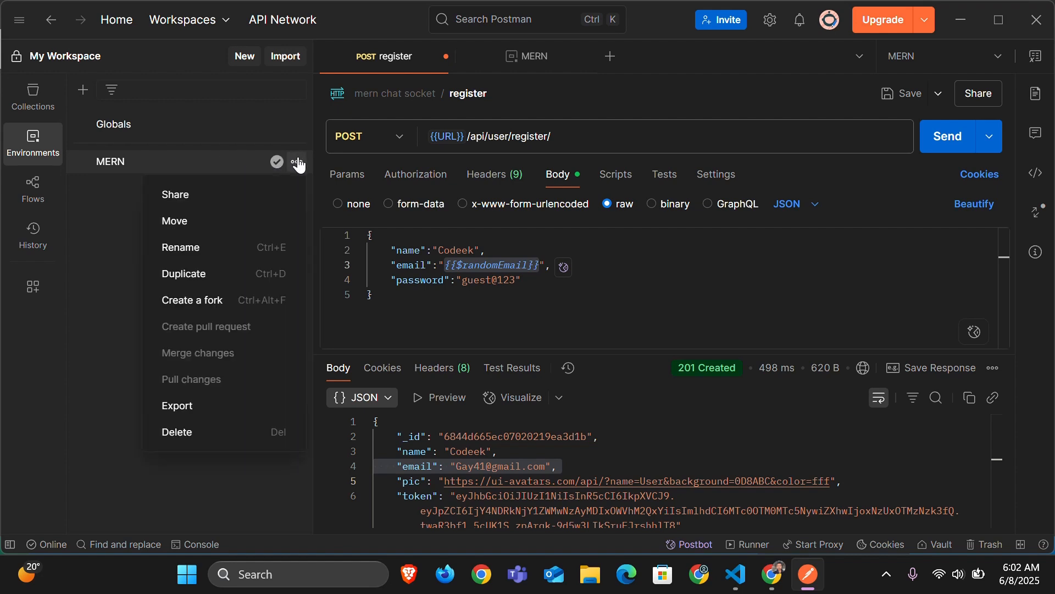
click(233, 433)
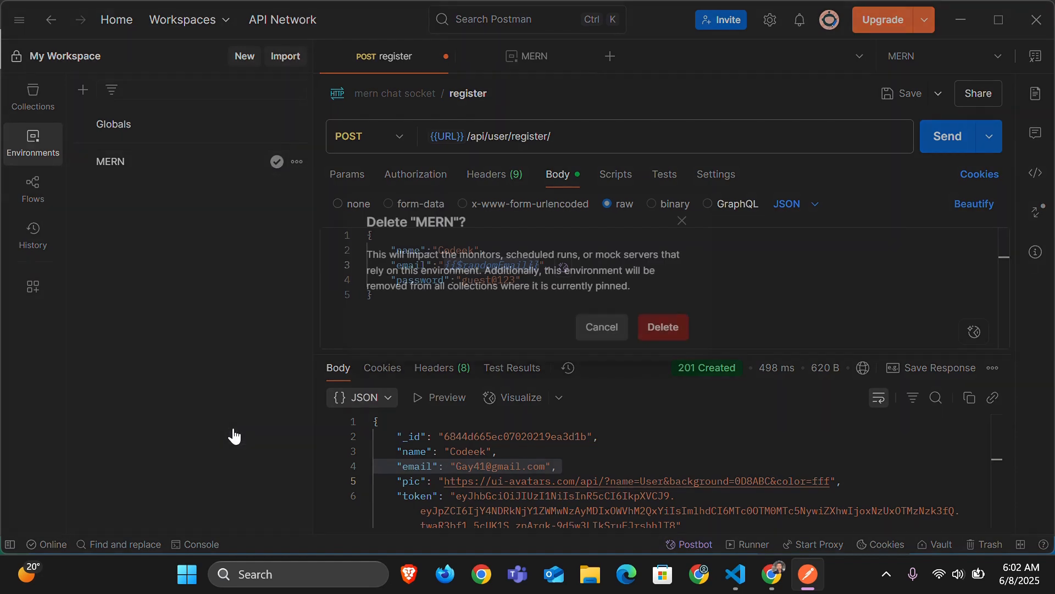
click(684, 325)
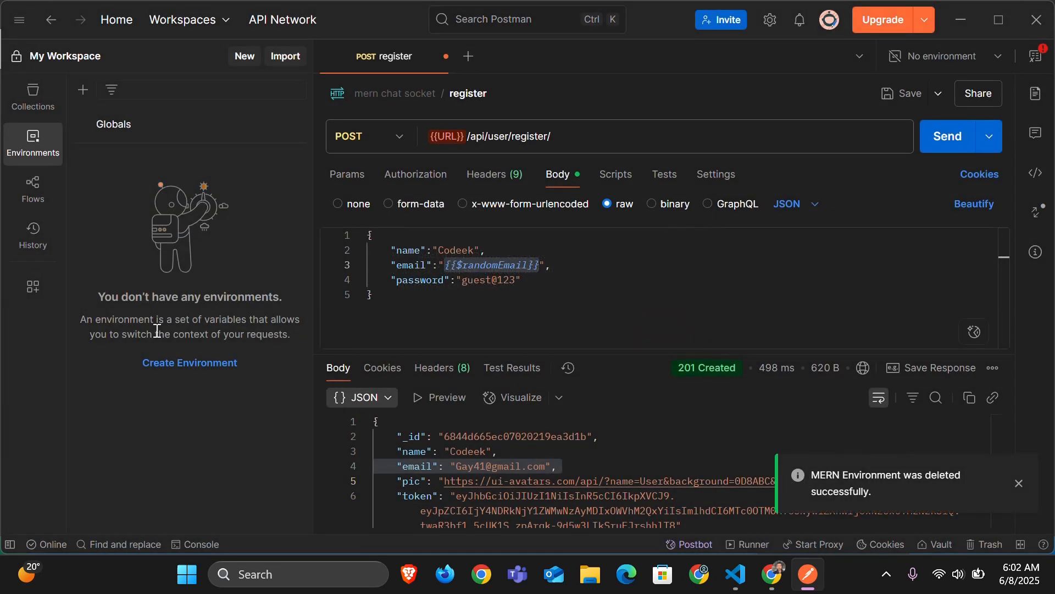
Step: Create a new environment named mern
click(189, 364)
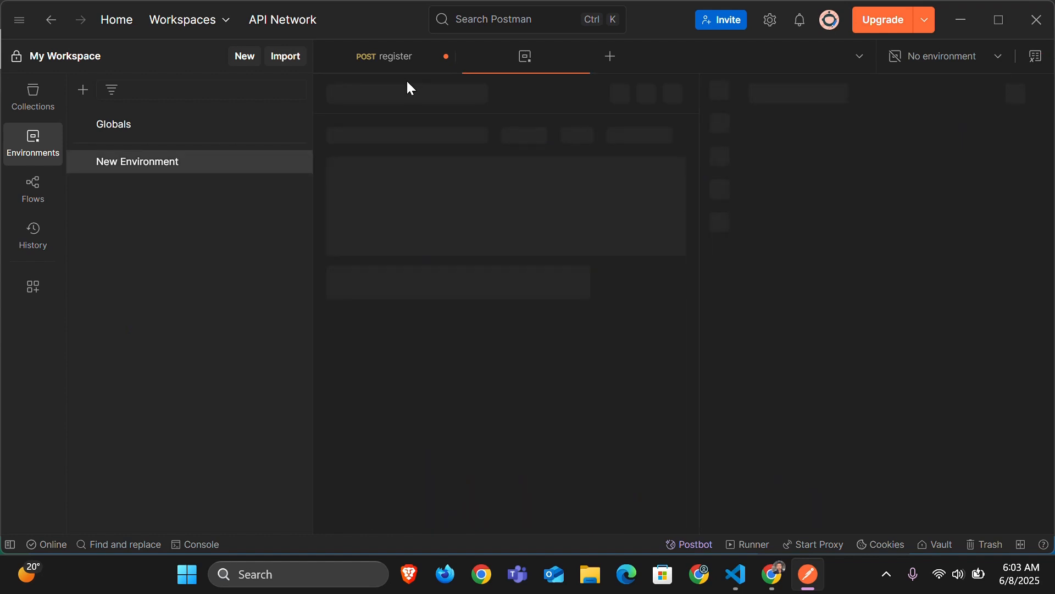
text(mern)
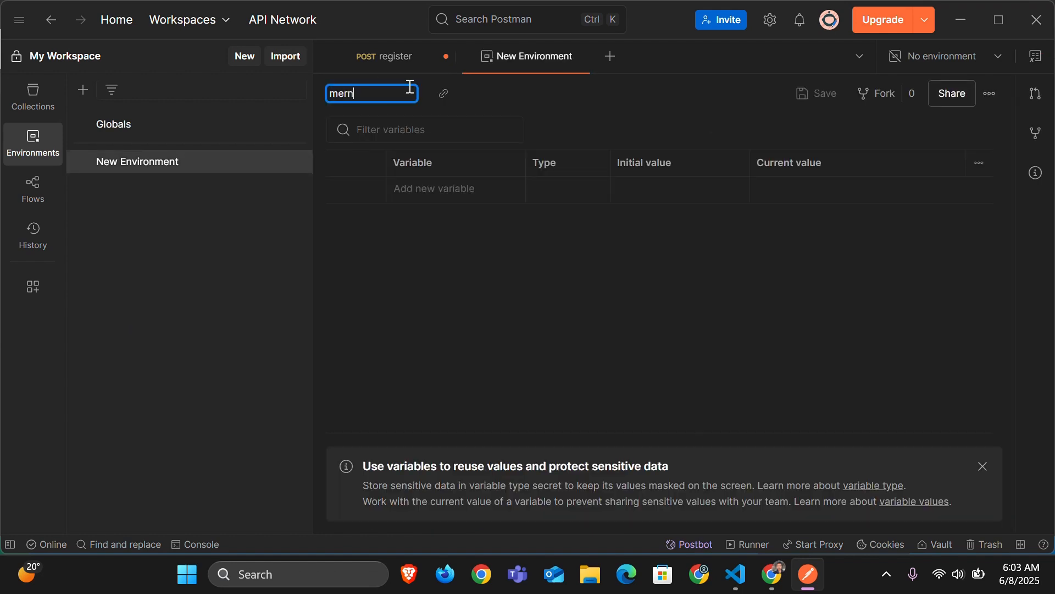
key(Return)
Step: Add a default-type variable URL with initial value localhost:5000 to the mern environment, then save and close it
click(432, 186)
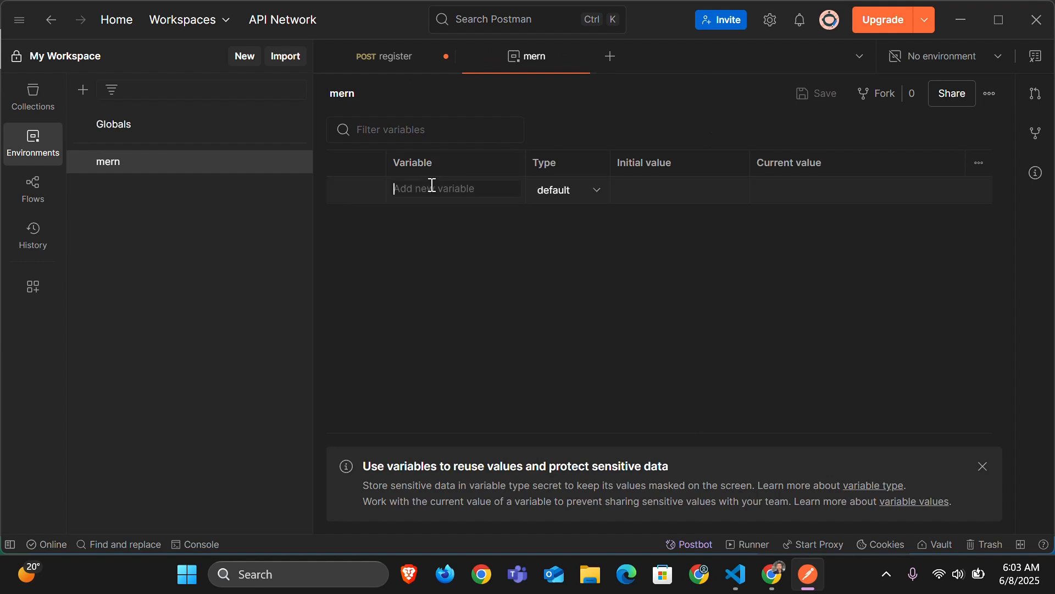
text(URL)
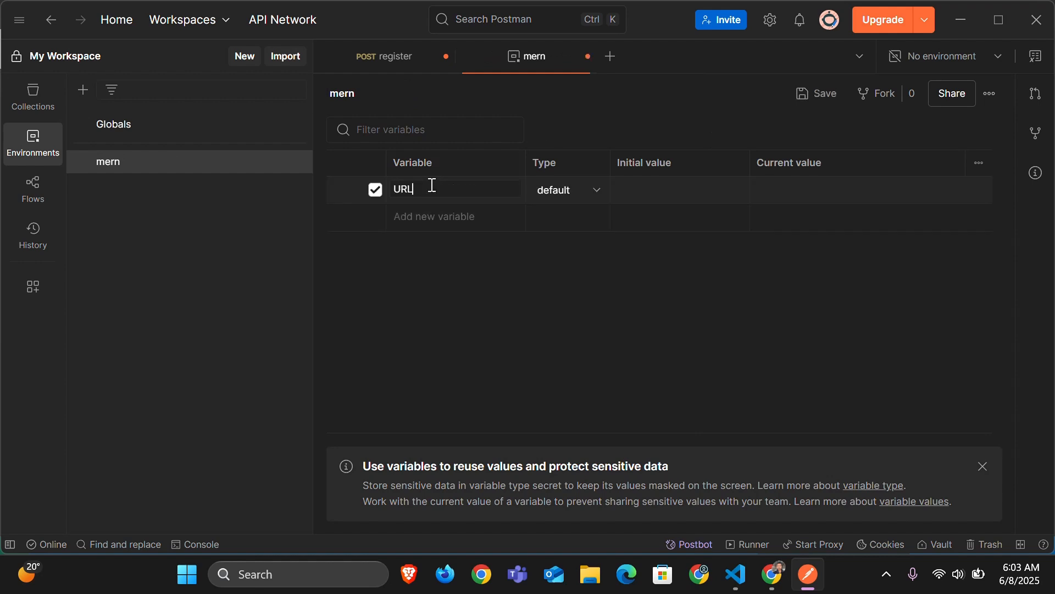
click(626, 190)
text(localhost:5000)
key(Tab)
click(654, 189)
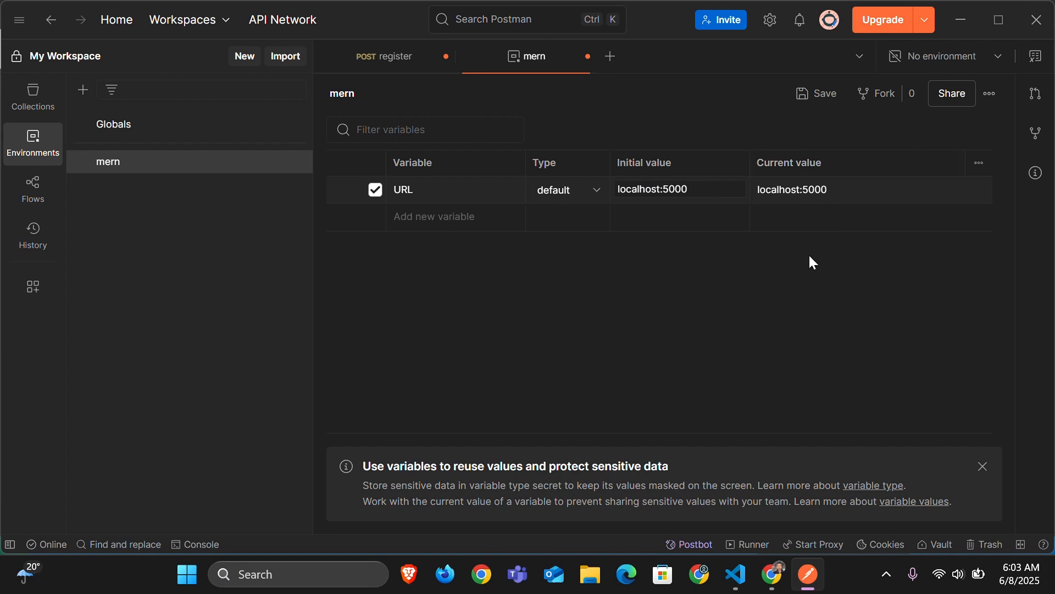
key(ctrl+s)
click(588, 62)
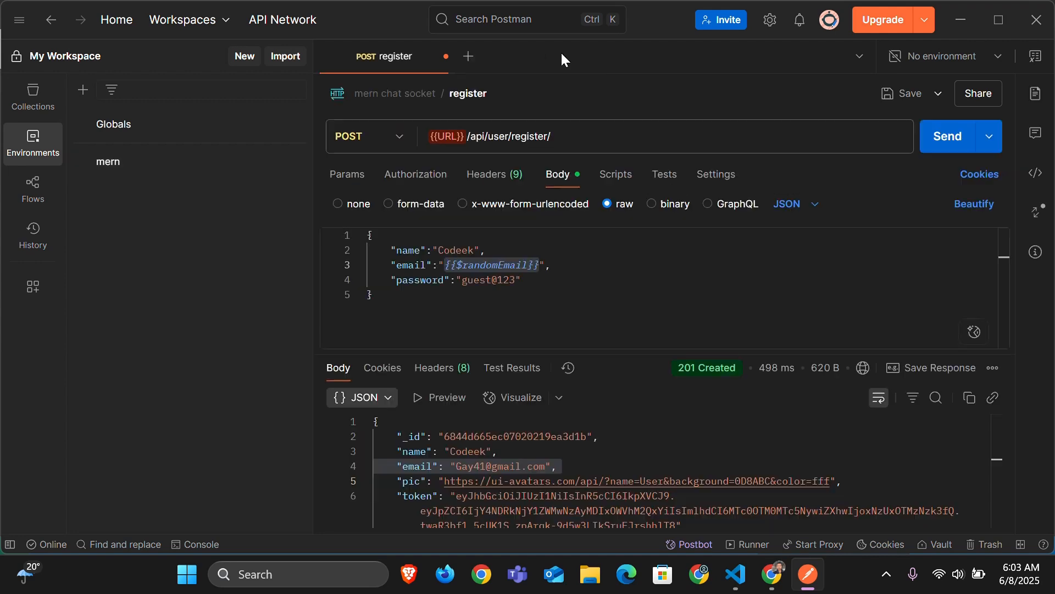
Step: Make mern the active environment for the register request and send the request
click(579, 135)
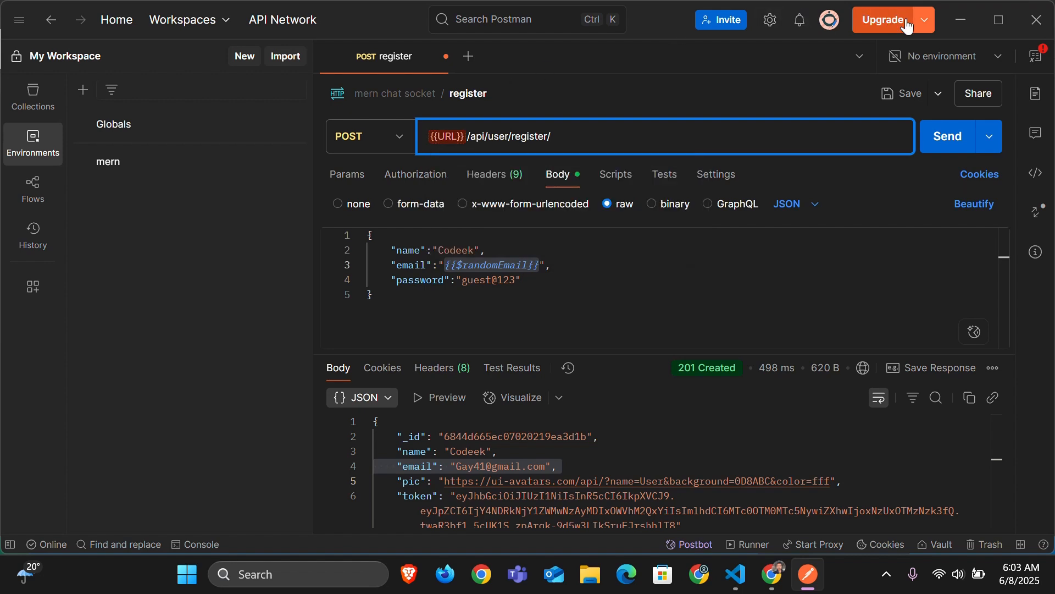
click(955, 61)
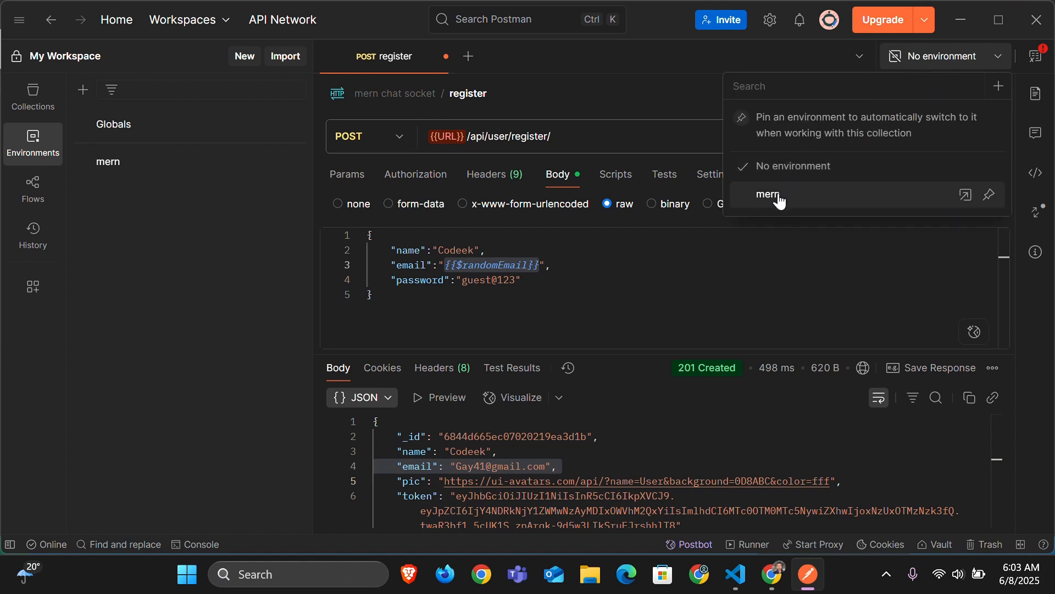
click(780, 199)
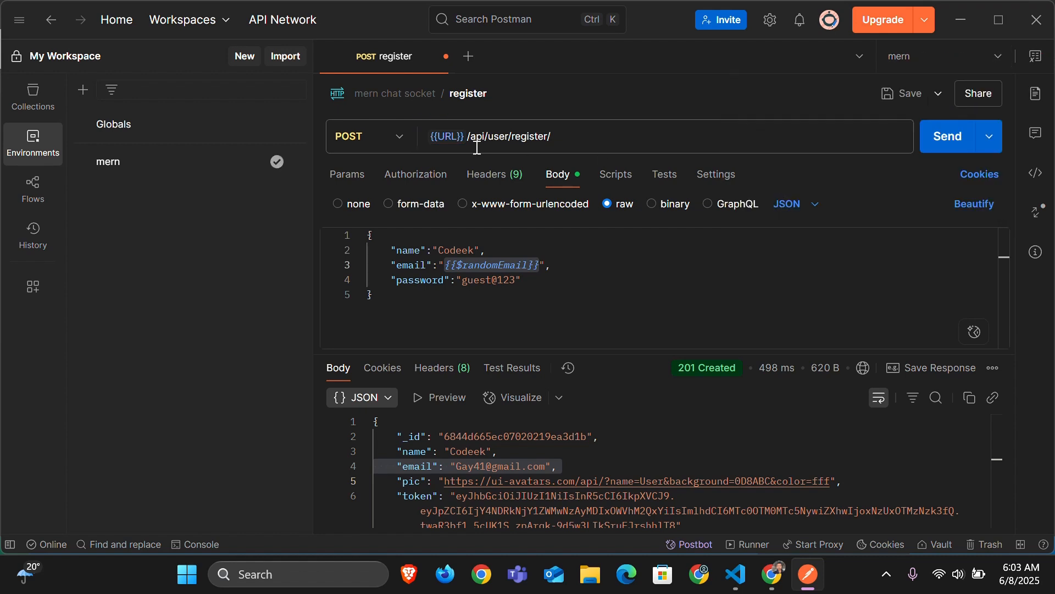
click(566, 143)
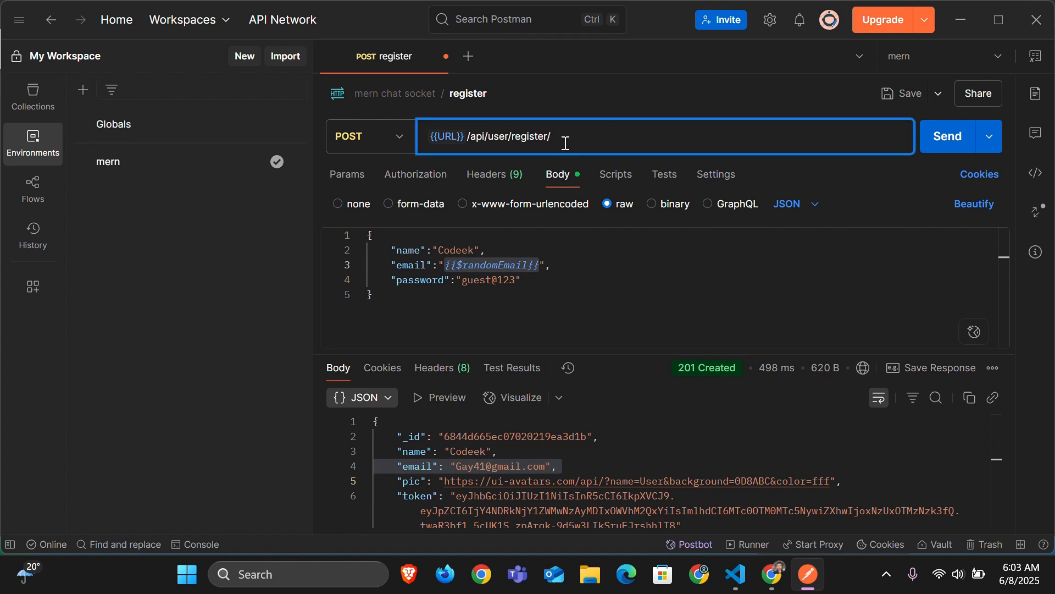
key(ctrl+Return)
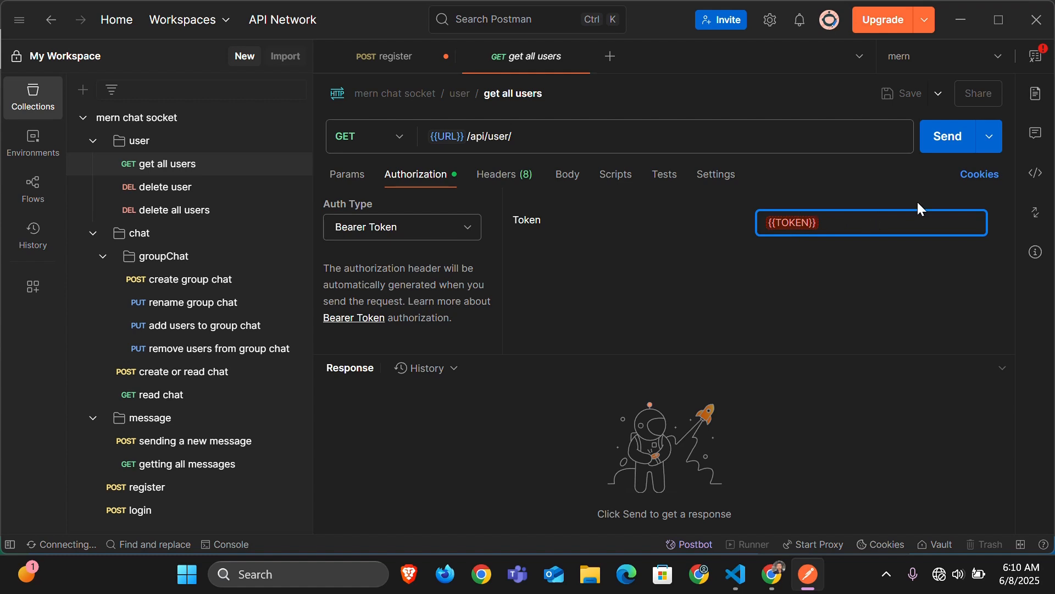
Step: Inspect the TOKEN variable used as the bearer token of the get all users request
mouse_move(817, 228)
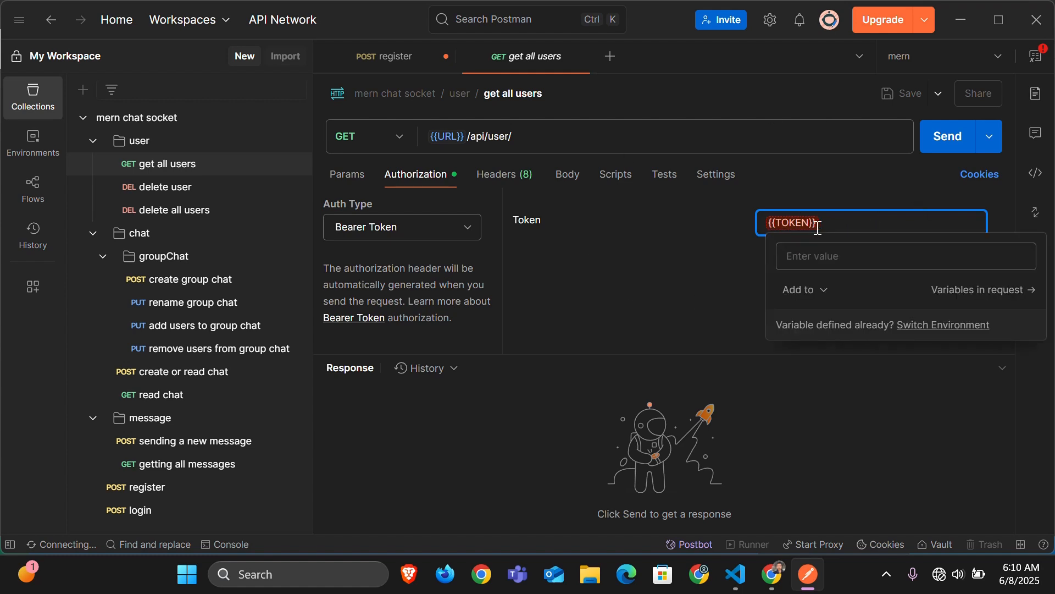